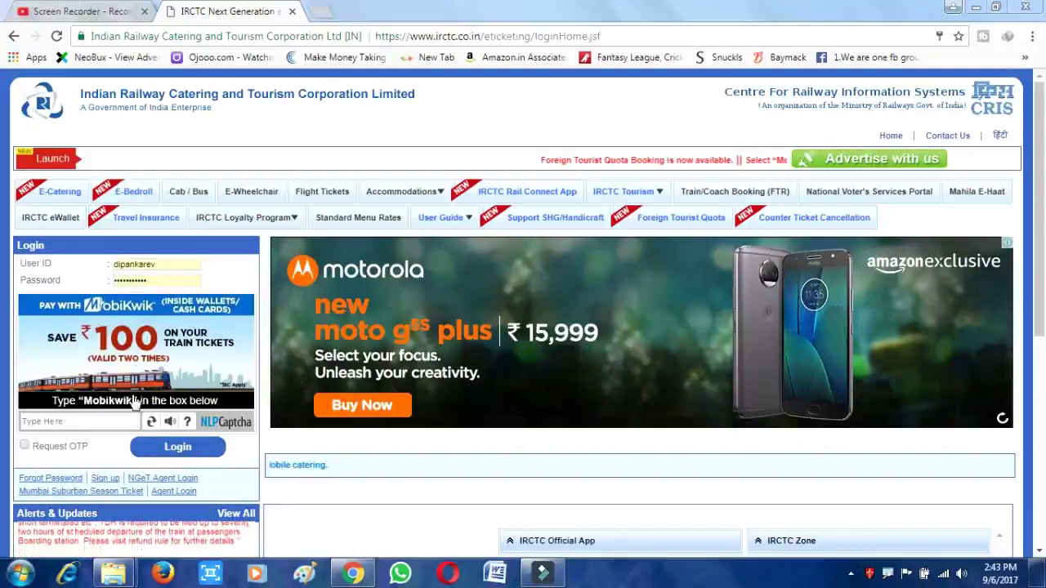
# - Enter the captcha word Mobikwik and log in with the prefilled credentials
pyautogui.click(92, 421)
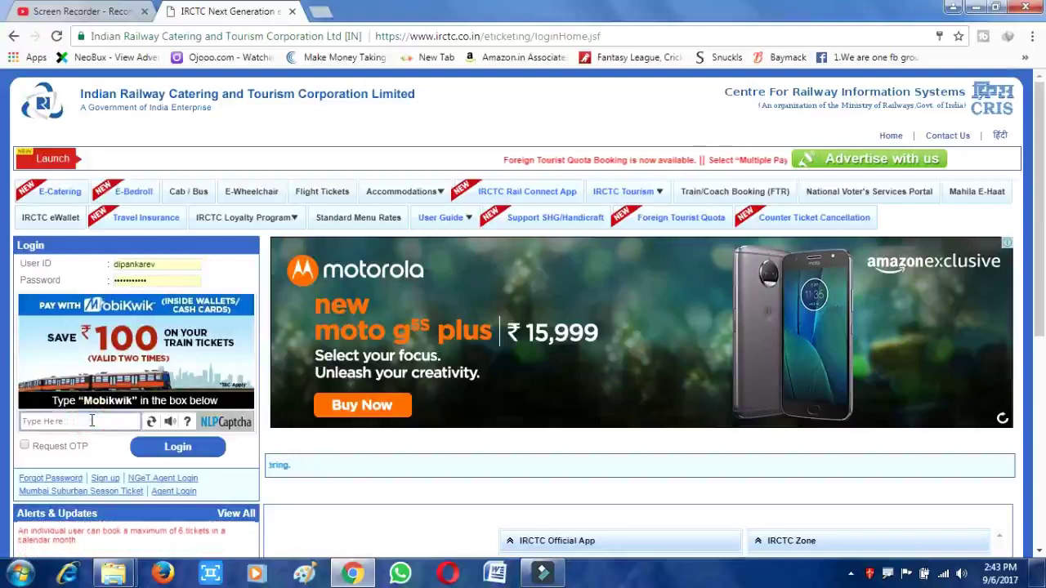
pyautogui.write('Mobikwik')
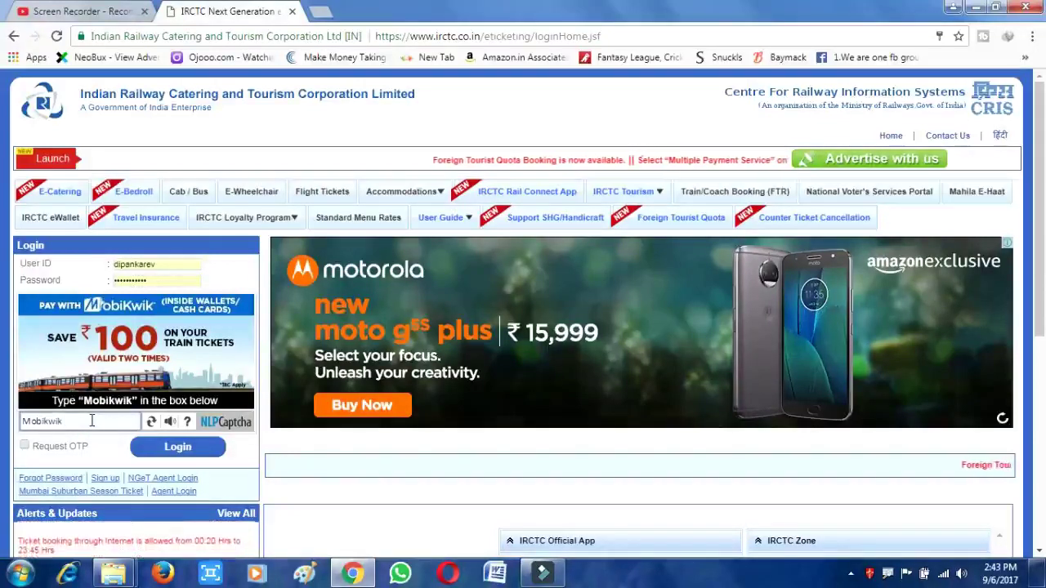
pyautogui.click(169, 452)
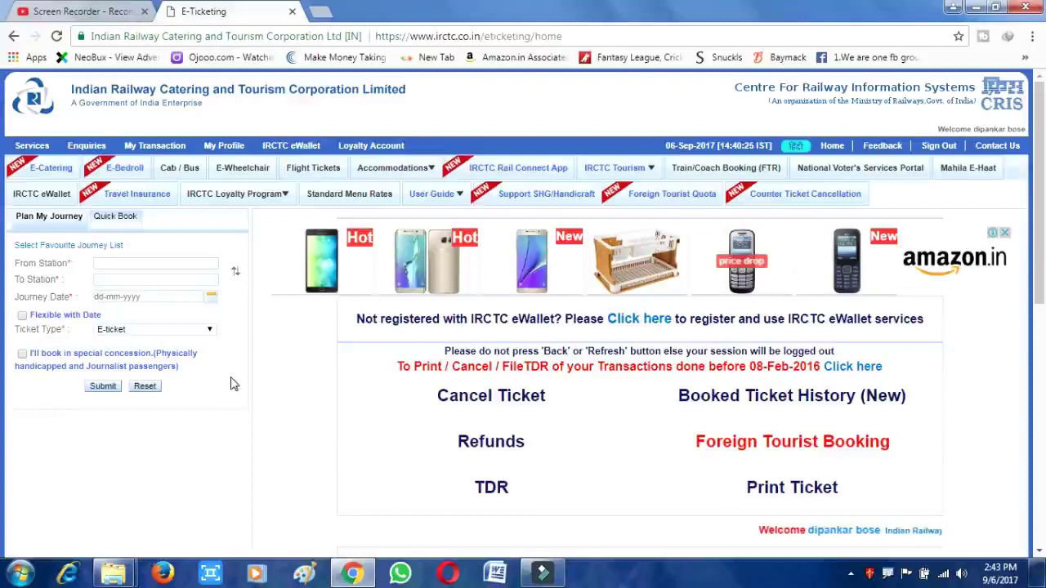
# - Search for trains from NEW DELHI - NDLS to MUMBAI CENTRAL - BCT with journey date 08-09-2017
pyautogui.click(178, 276)
pyautogui.click(174, 264)
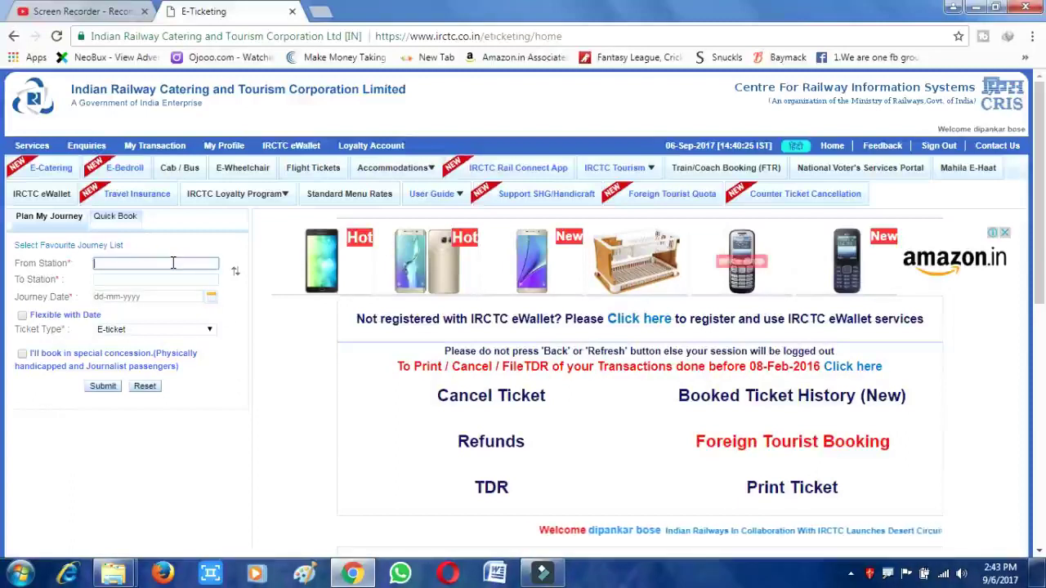
pyautogui.write('ndls')
pyautogui.press('Tab')
pyautogui.write('mumbai')
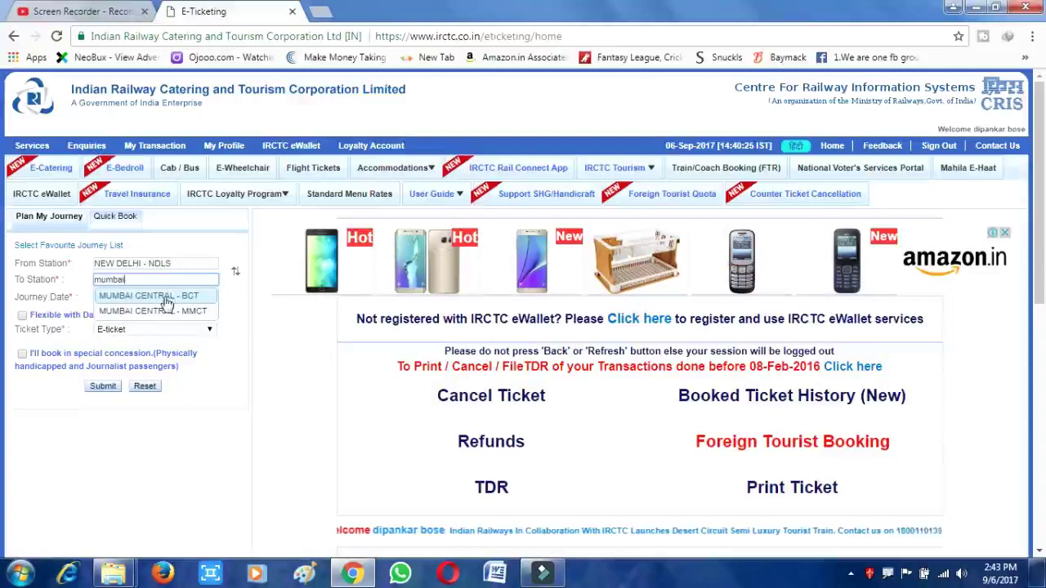
pyautogui.click(155, 295)
pyautogui.click(213, 299)
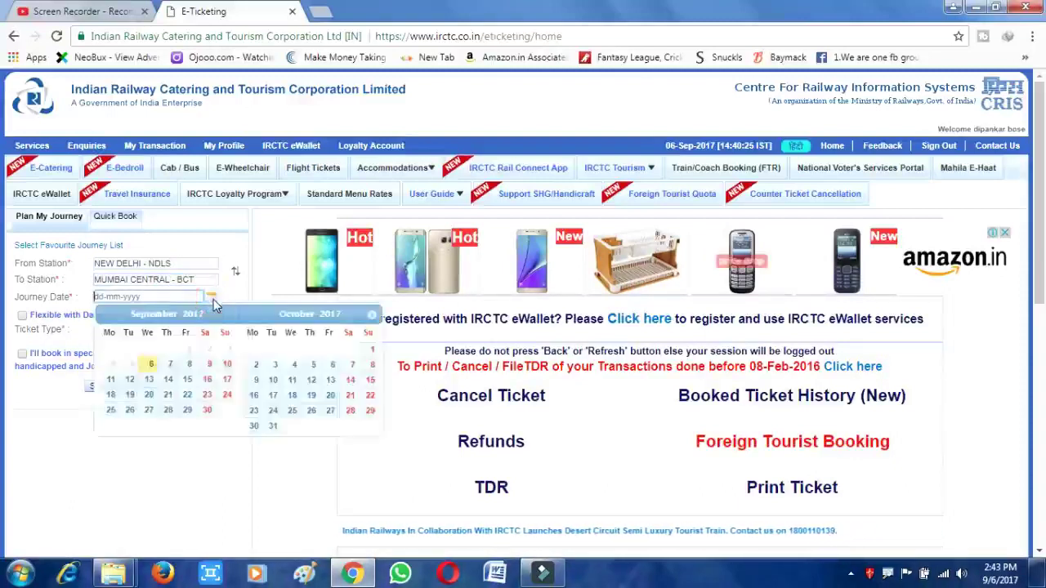
pyautogui.click(190, 365)
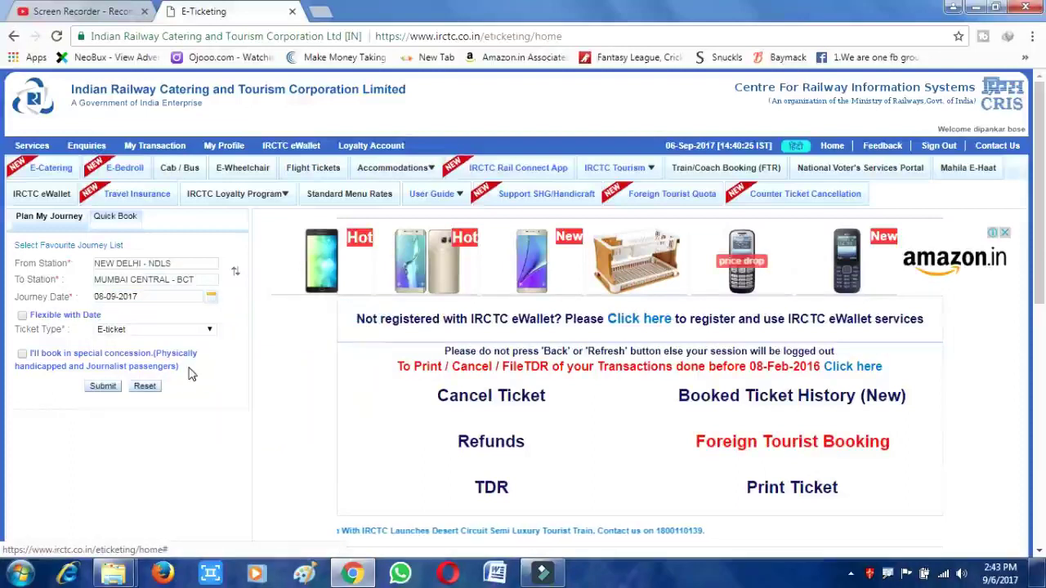
pyautogui.click(103, 386)
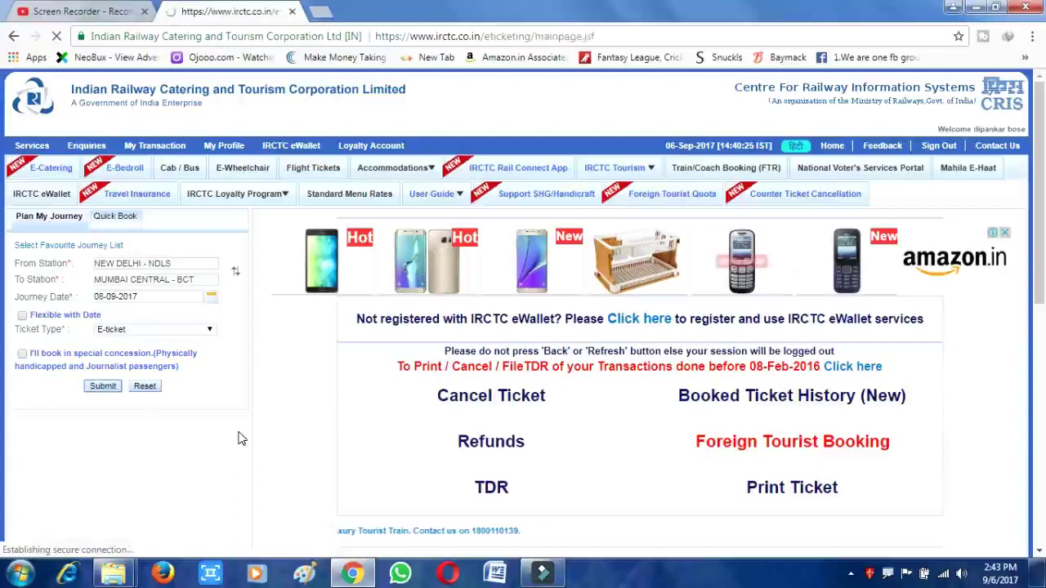
# - Book train 12904 GOLDN TEMPLE ML in class SL for 8-9-2017, accepting the NZM departure and continuing with the previous booking choice
pyautogui.scroll(-2, 585, 344)
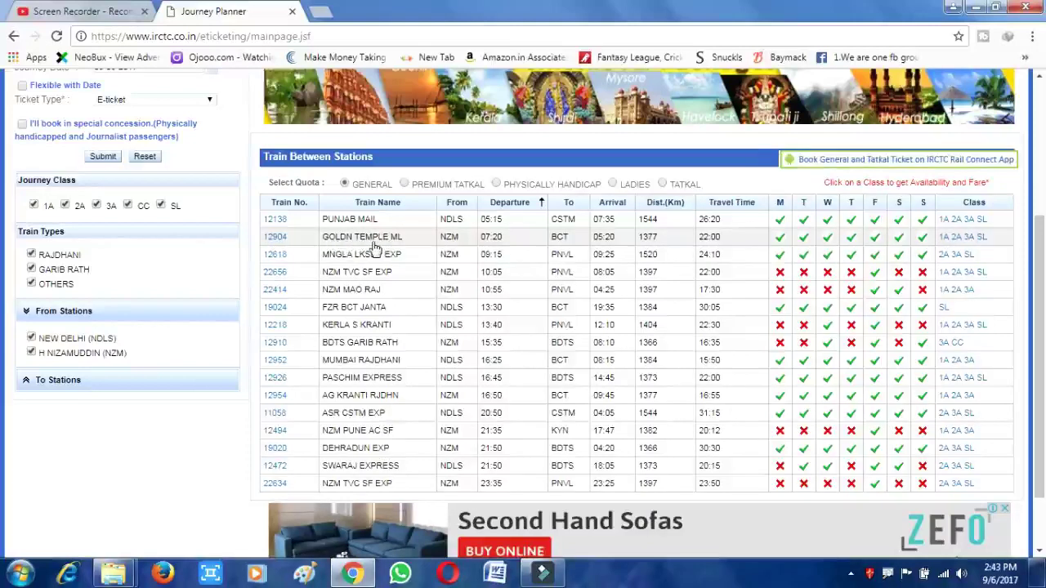
pyautogui.click(981, 242)
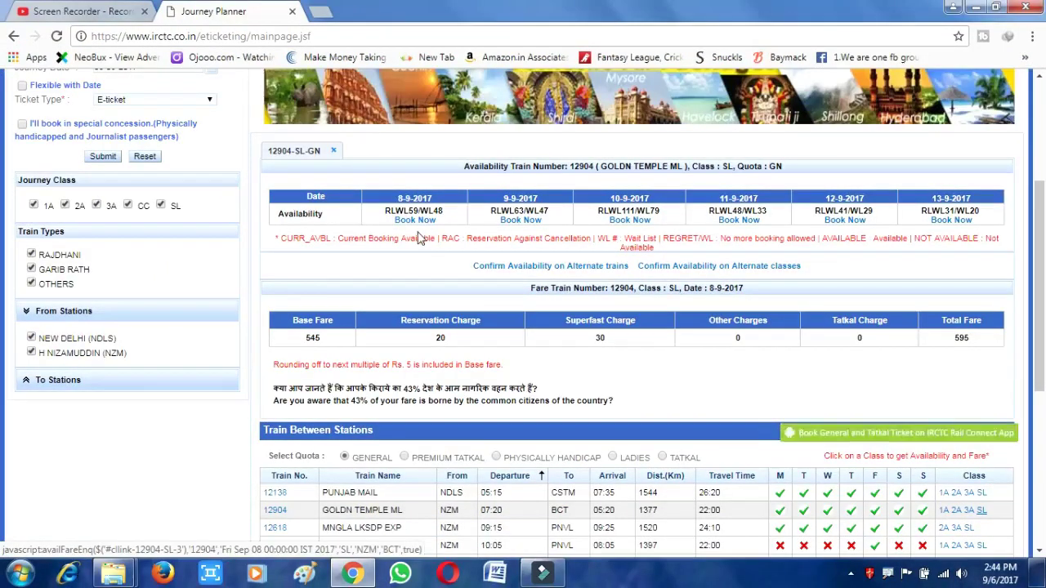
pyautogui.click(416, 221)
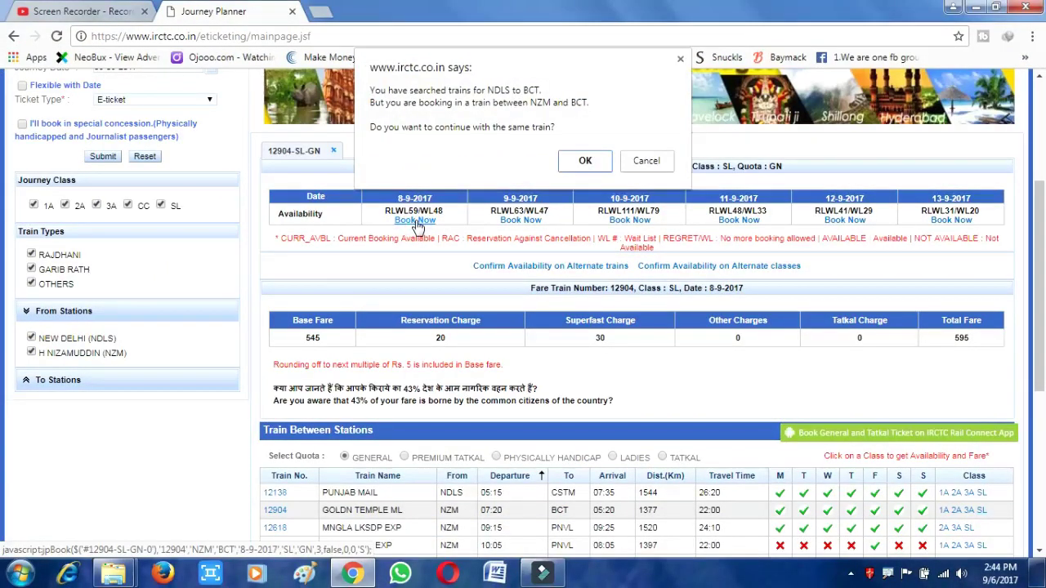
pyautogui.click(599, 160)
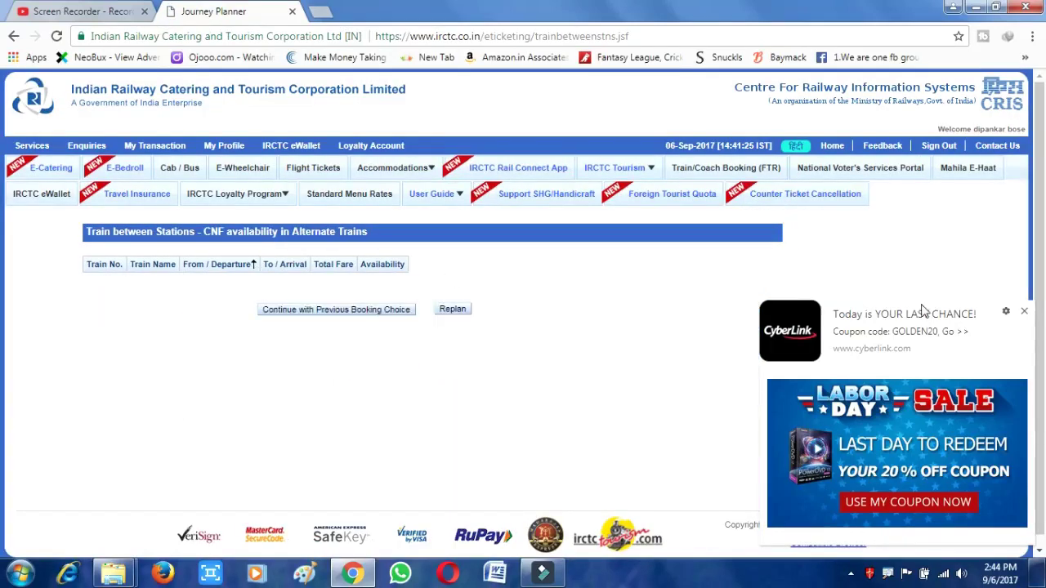
pyautogui.click(1025, 314)
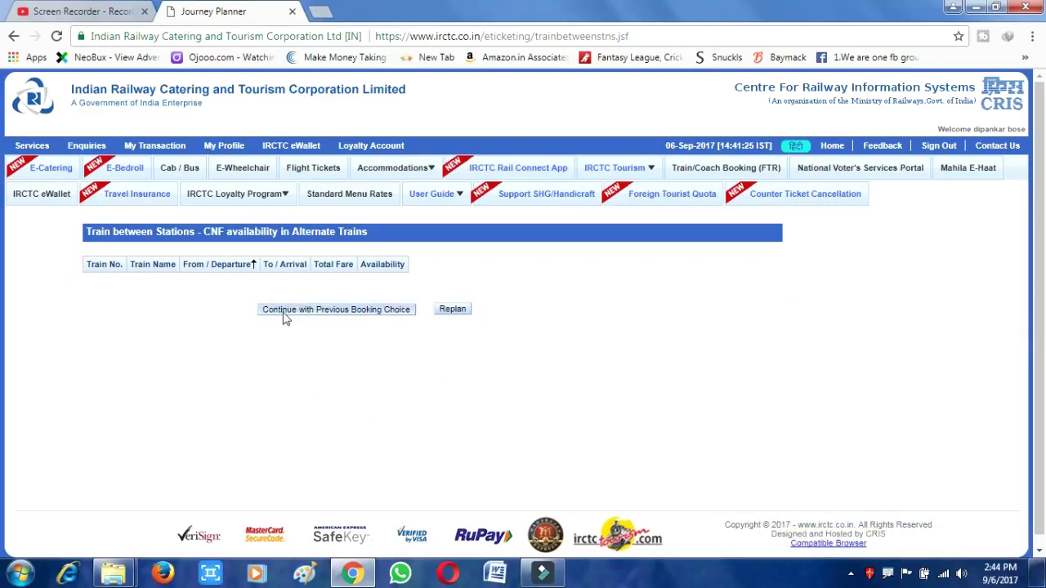
pyautogui.click(345, 317)
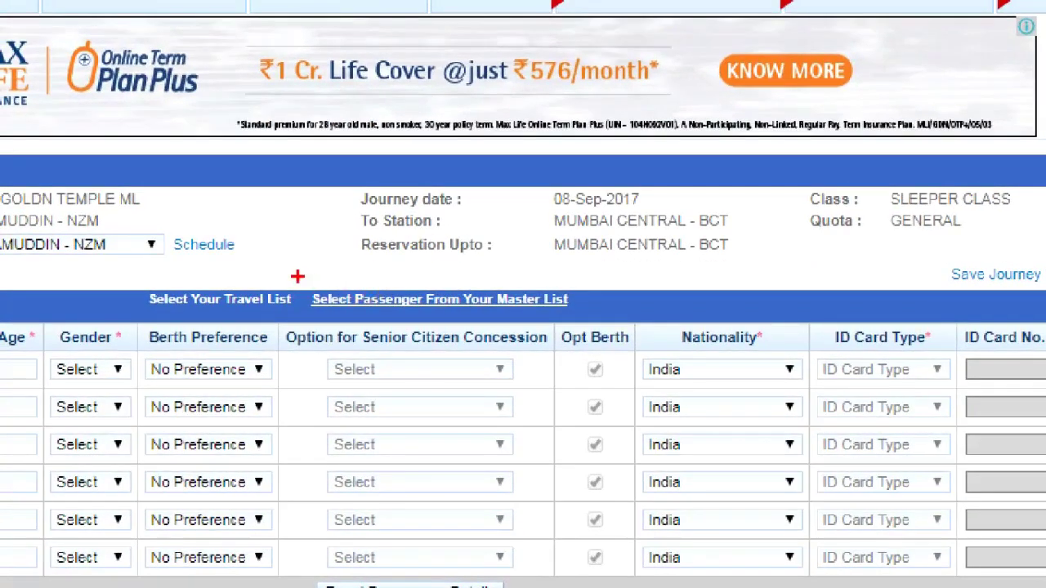
# - Open the master list for selecting passengers
pyautogui.moveTo(297, 276); pyautogui.dragTo(589, 314)
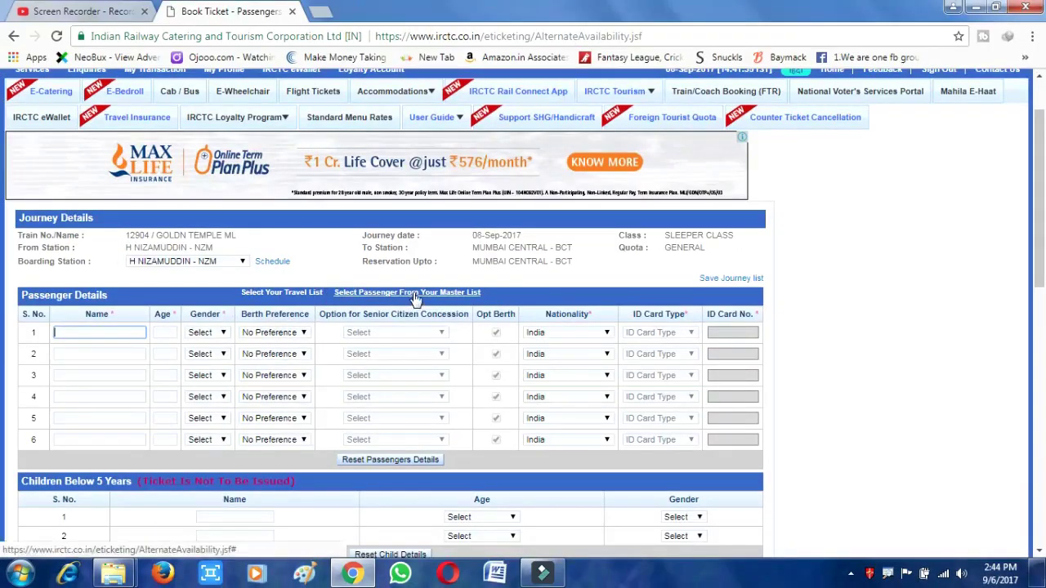
pyautogui.click(415, 294)
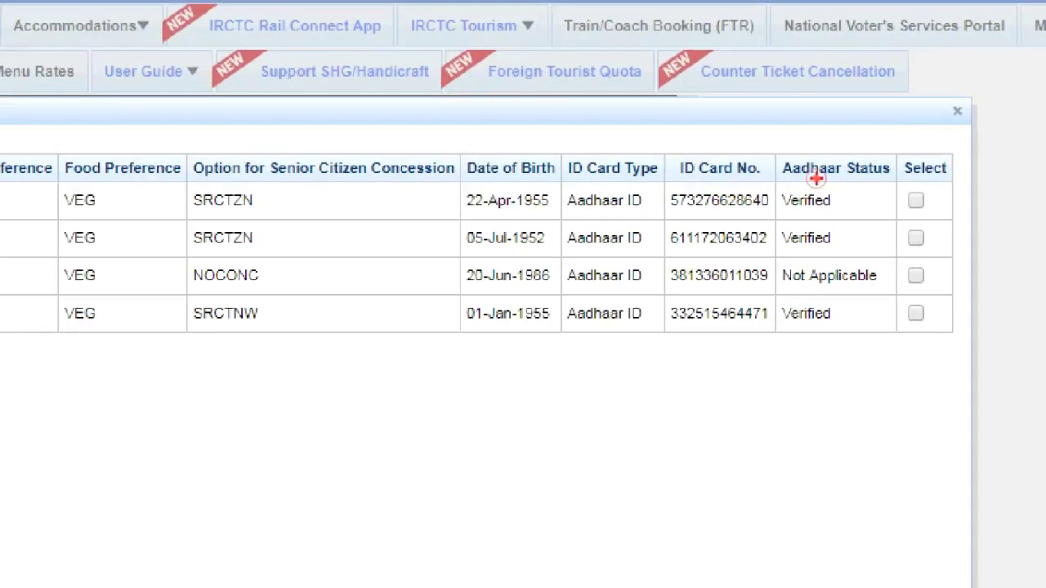
pyautogui.moveTo(792, 162)
pyautogui.mouseDown()
pyautogui.moveTo(804, 174)
pyautogui.moveTo(856, 179)
pyautogui.mouseUp()
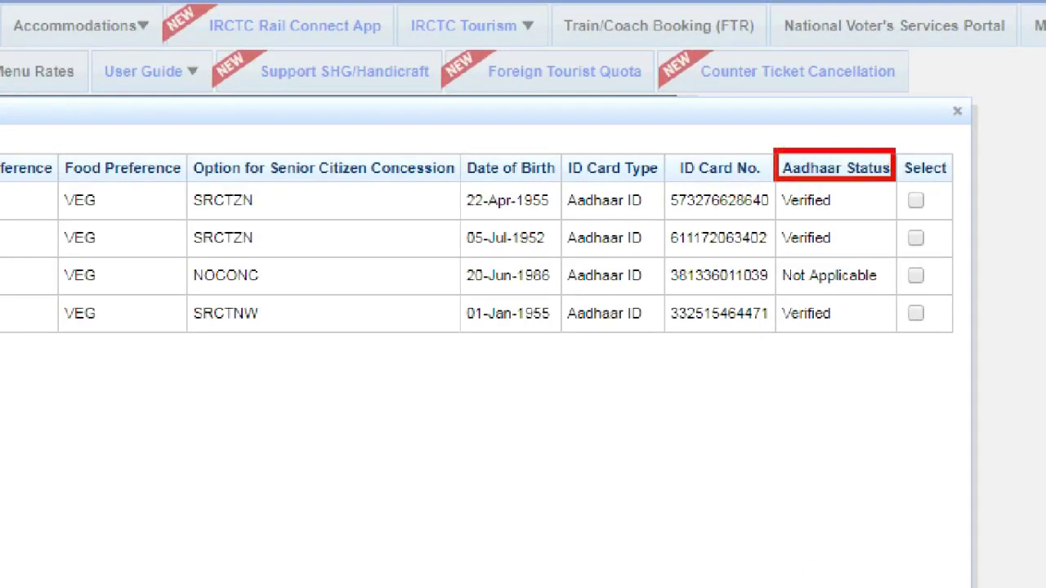
pyautogui.moveTo(777, 191)
pyautogui.mouseDown()
pyautogui.moveTo(817, 218)
pyautogui.moveTo(844, 219)
pyautogui.mouseUp()
pyautogui.moveTo(776, 228); pyautogui.dragTo(844, 257)
pyautogui.moveTo(773, 295); pyautogui.dragTo(841, 330)
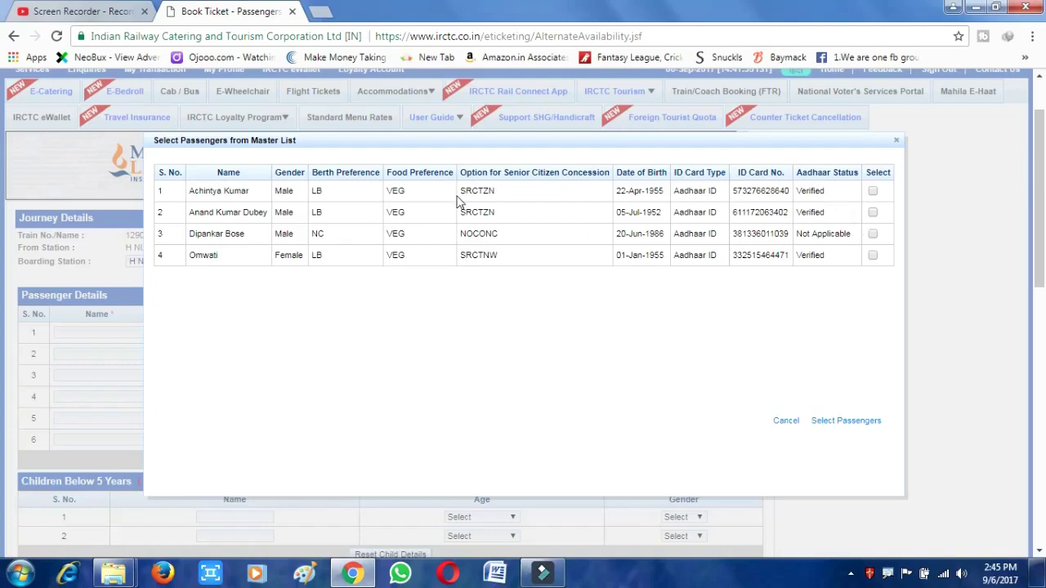
# - Add the second passenger of the master list to the booking
pyautogui.click(873, 214)
pyautogui.click(839, 422)
pyautogui.click(840, 425)
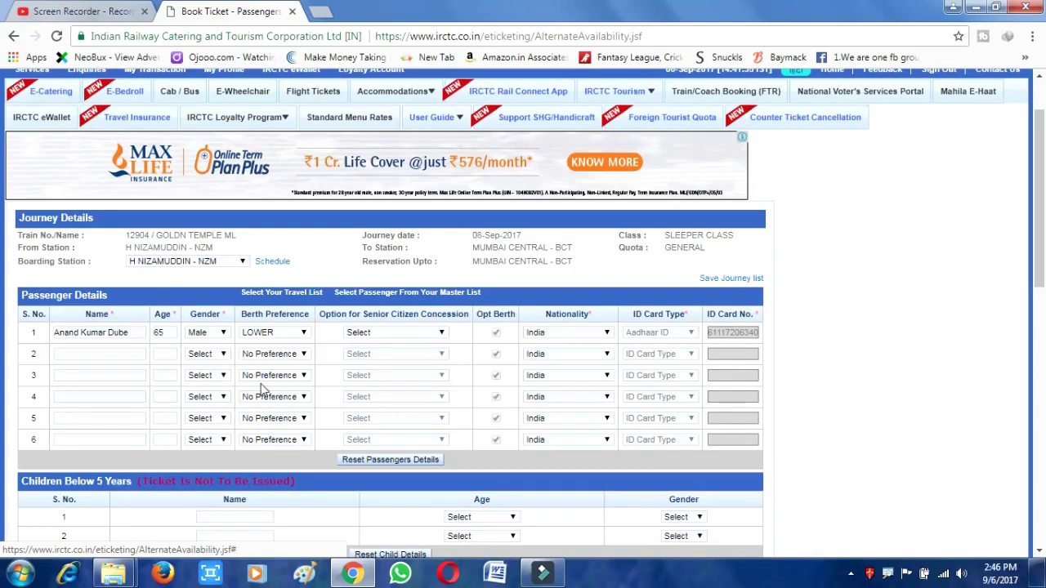
# - Set the first passenger's senior citizen concession option to Avail Concession
pyautogui.scroll(-1, 81, 270)
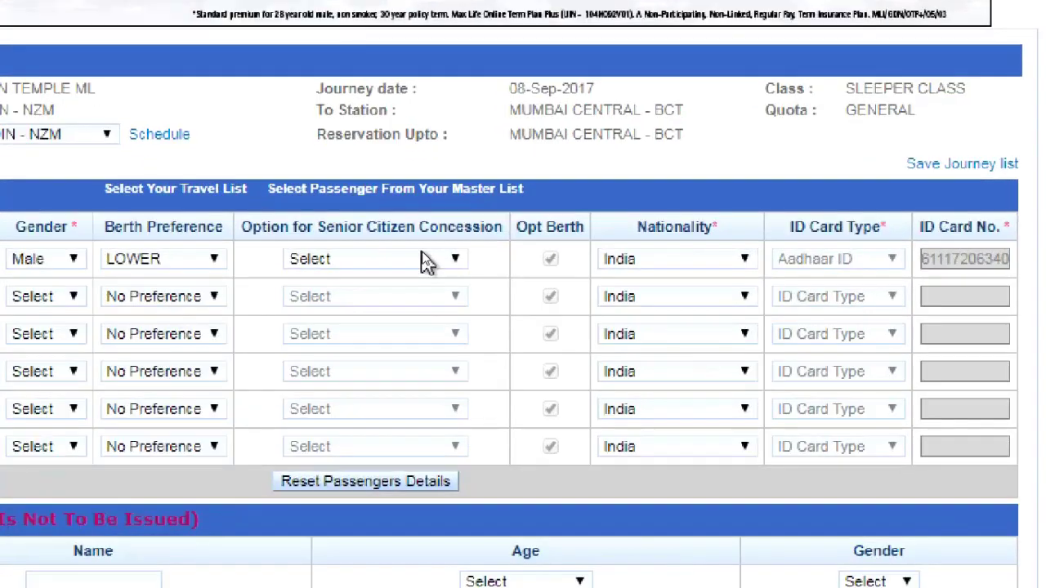
pyautogui.click(423, 263)
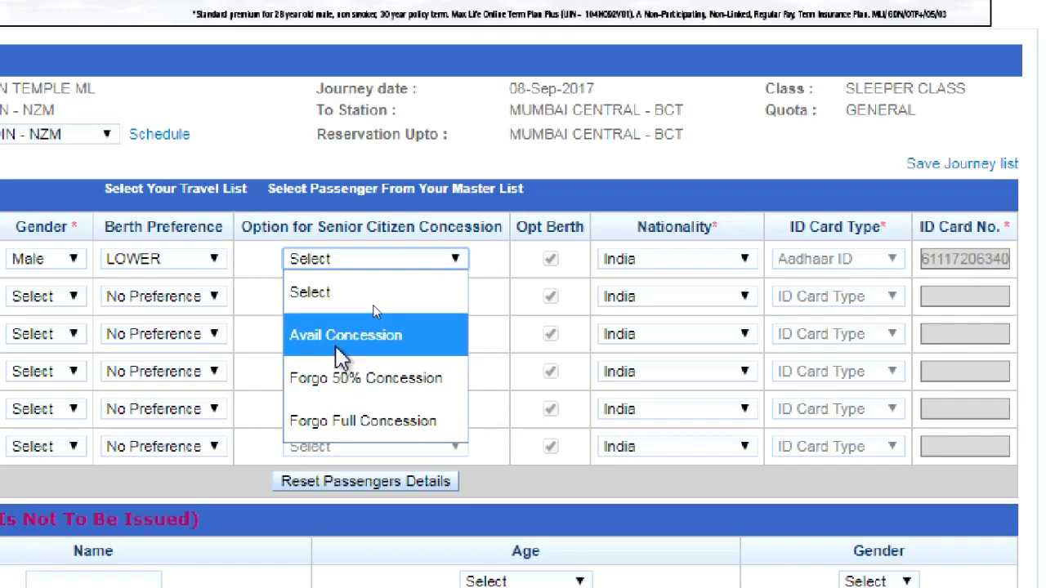
pyautogui.click(341, 349)
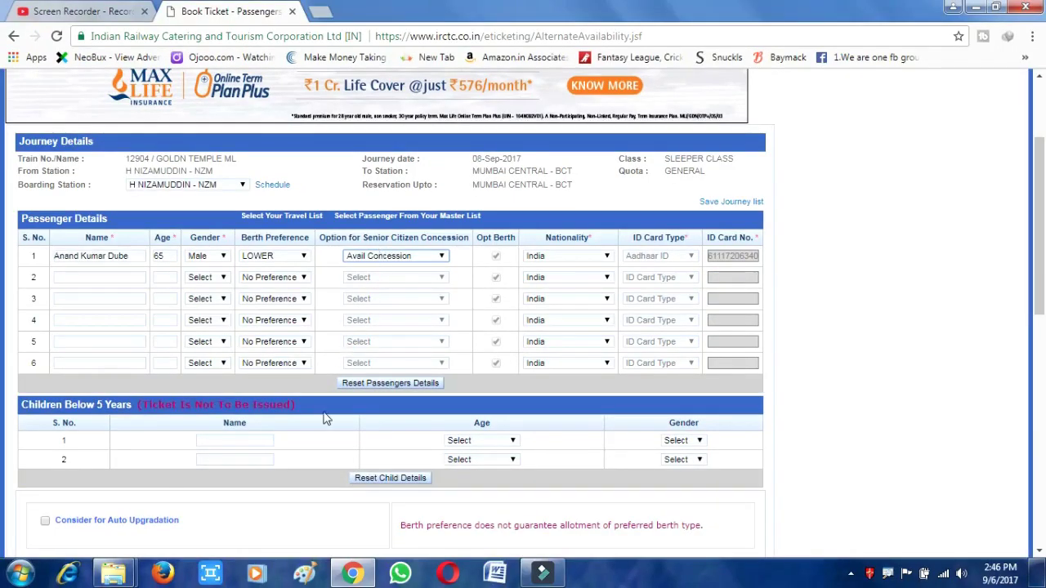
# - Validate the image captcha with the Michelin logo, submit the passenger details and accept the senior citizen concession notice
pyautogui.scroll(-1, 325, 419)
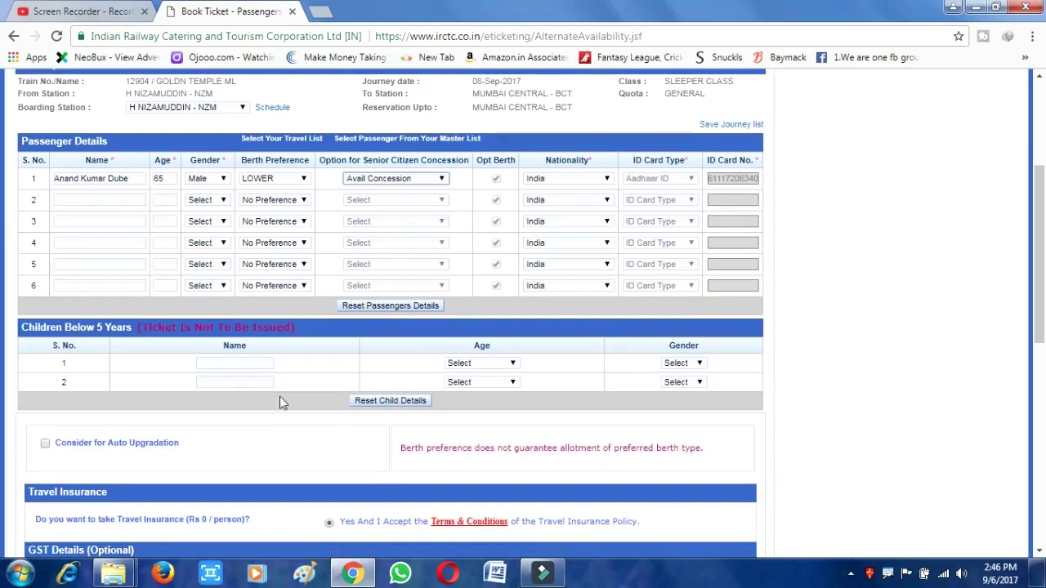
pyautogui.scroll(-5, 278, 384)
pyautogui.scroll(-1, 241, 384)
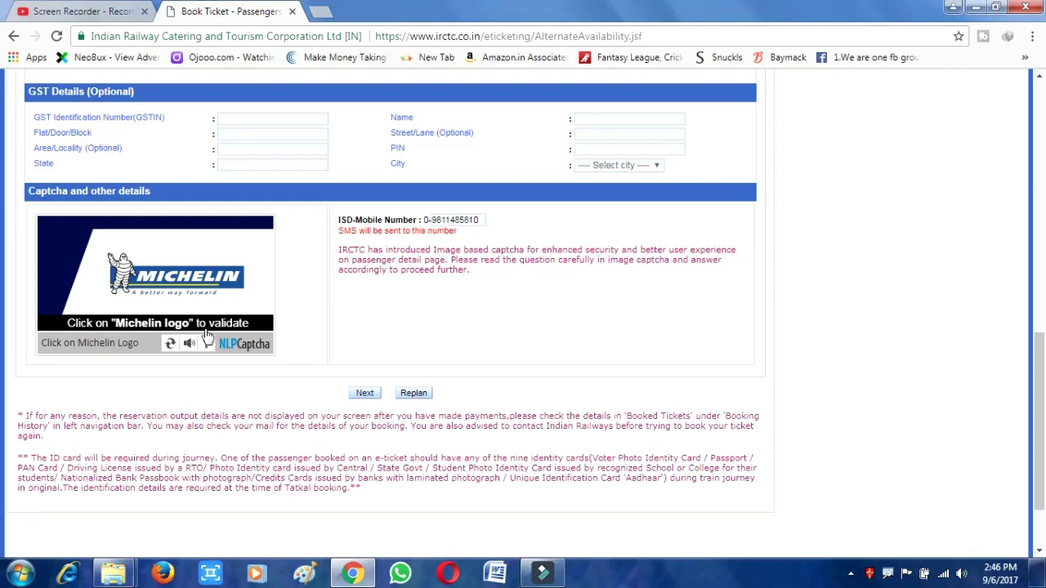
pyautogui.click(179, 282)
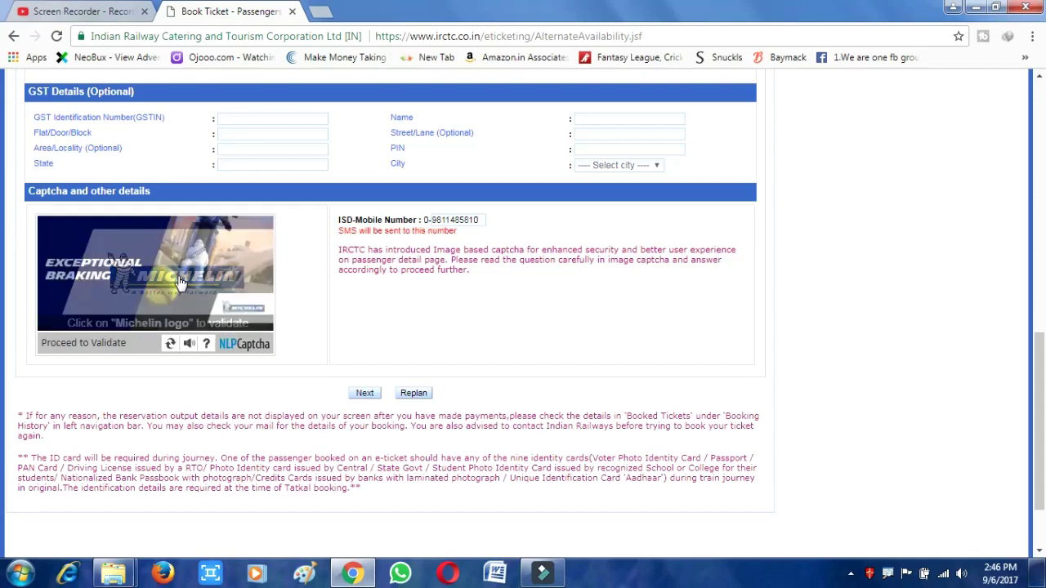
pyautogui.click(362, 395)
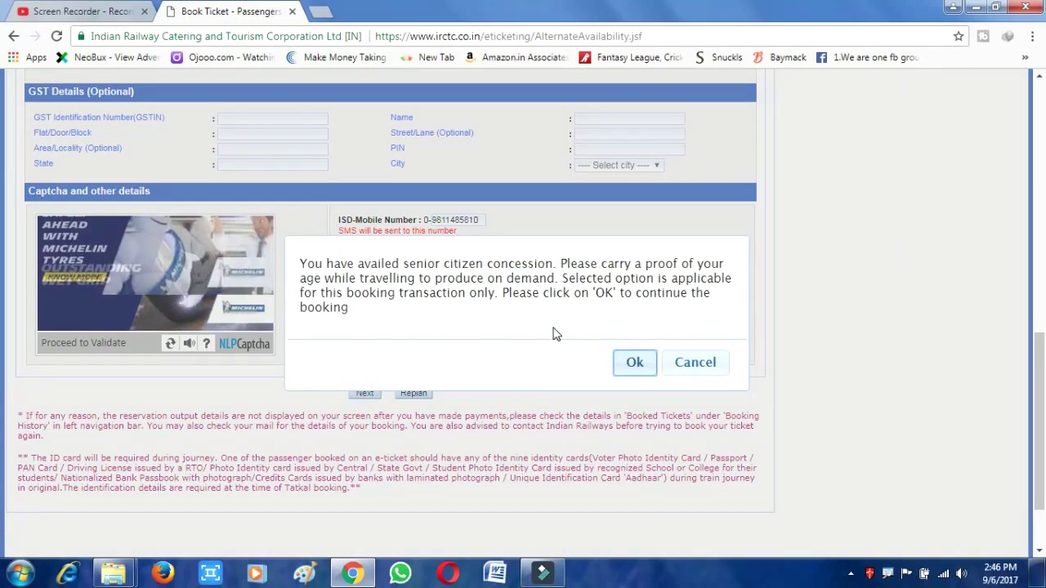
pyautogui.click(630, 372)
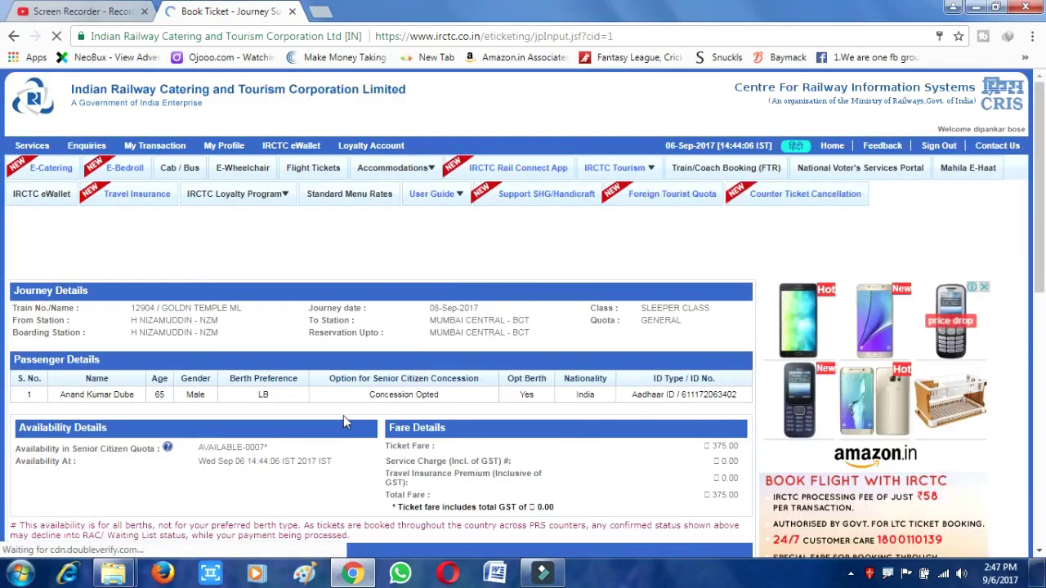
# - Review the journey summary's Senior Citizen Quota availability, fare details and payment options
pyautogui.scroll(-2, 343, 415)
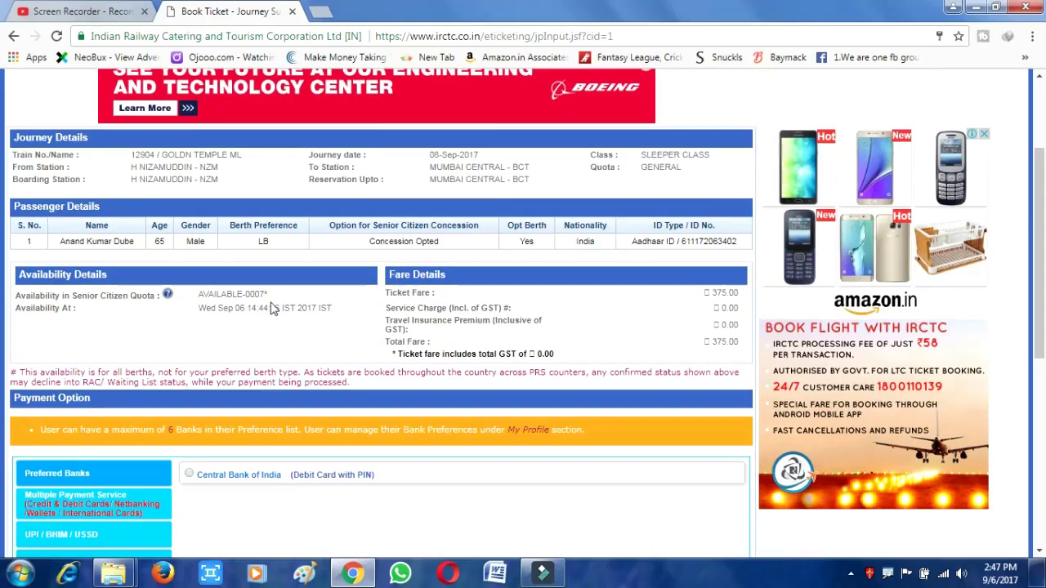
pyautogui.scroll(-2, 439, 265)
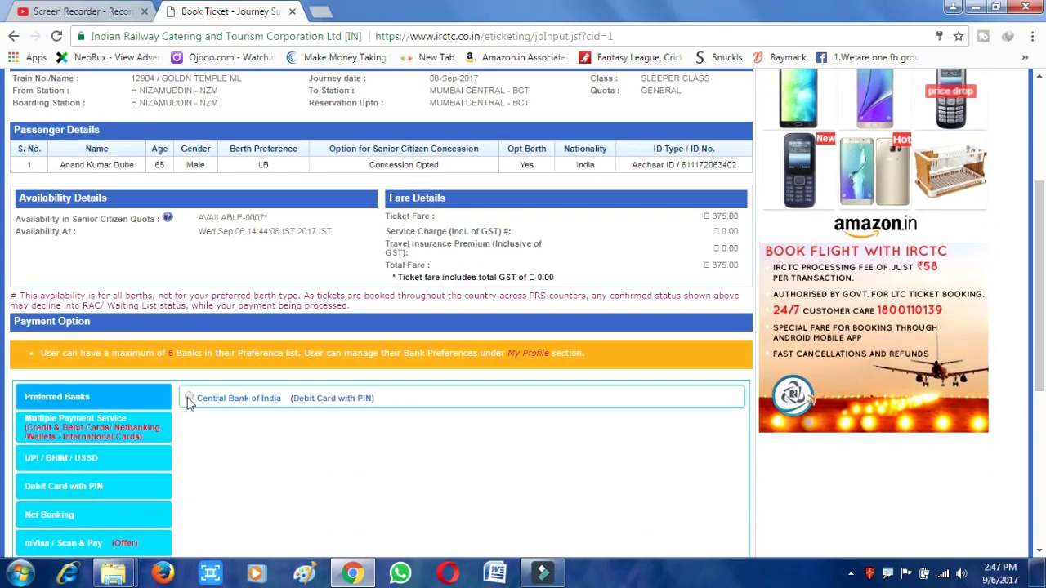
pyautogui.scroll(-3, 556, 436)
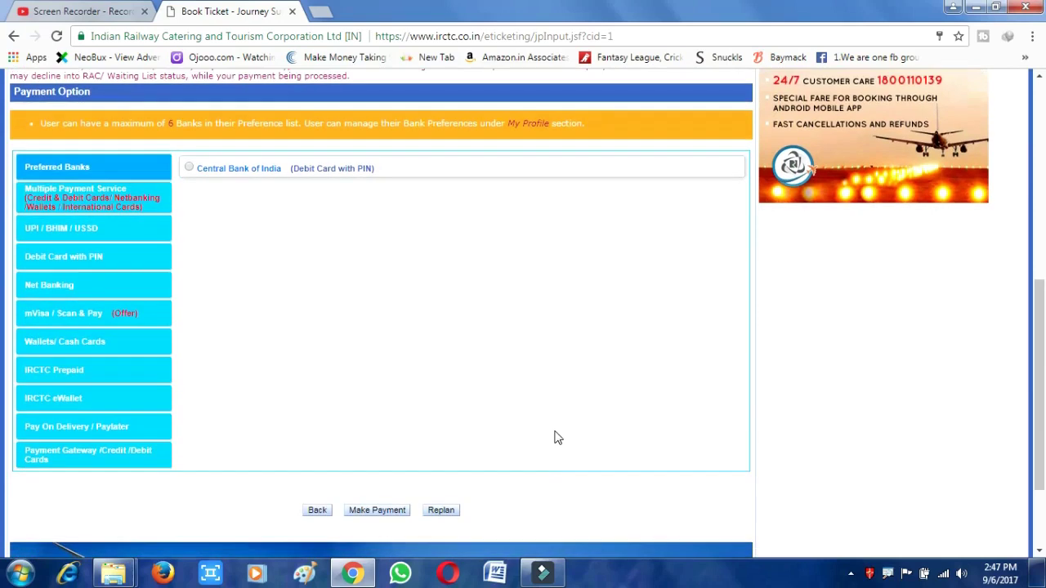
pyautogui.scroll(5, 462, 406)
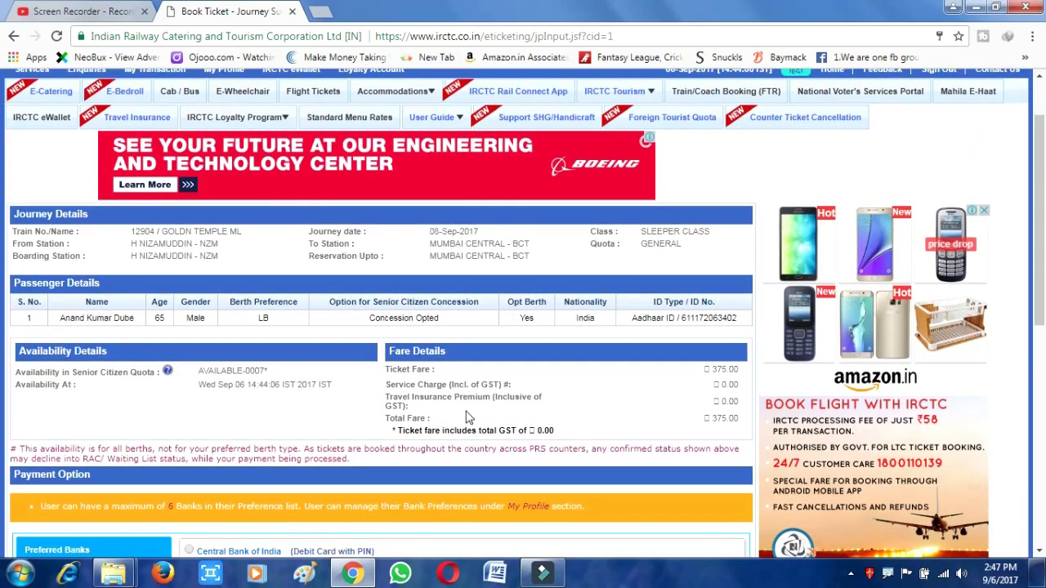
pyautogui.scroll(-1, 468, 417)
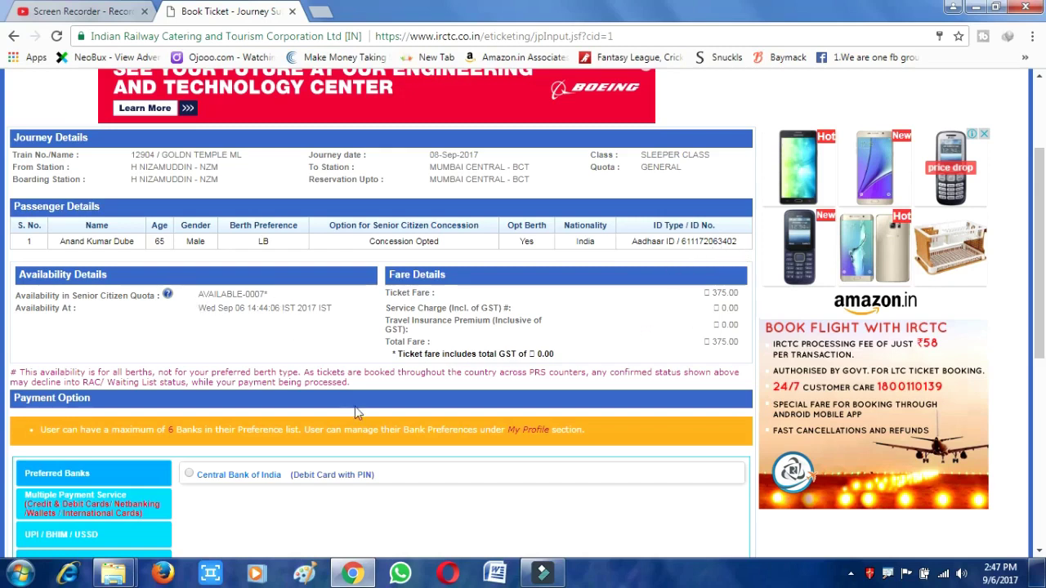
pyautogui.scroll(1, 422, 491)
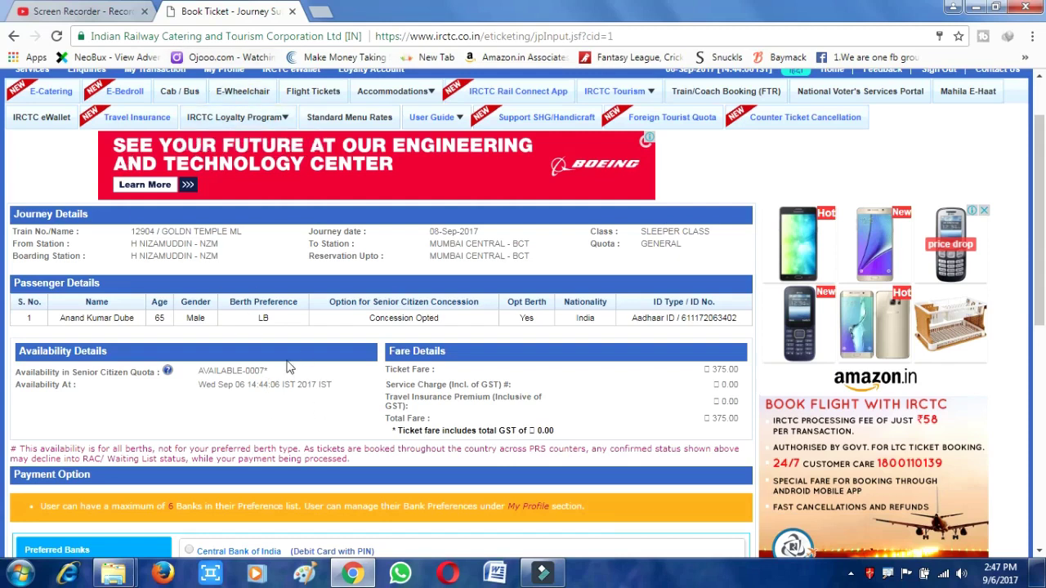
pyautogui.scroll(1, 287, 367)
# - Leave the booking without payment and replan the journey
pyautogui.scroll(-5, 344, 327)
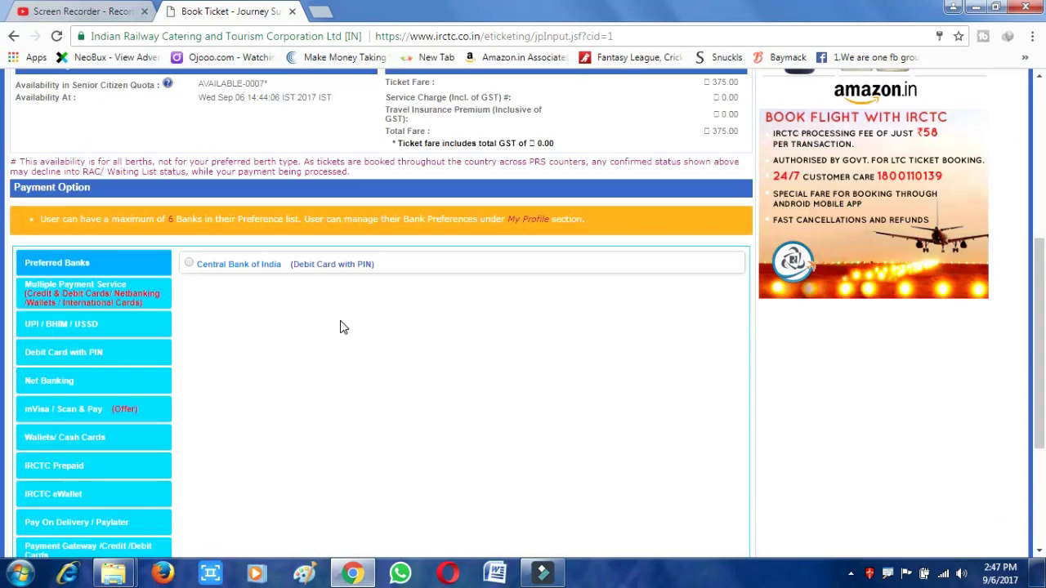
pyautogui.scroll(-3, 343, 327)
pyautogui.click(436, 384)
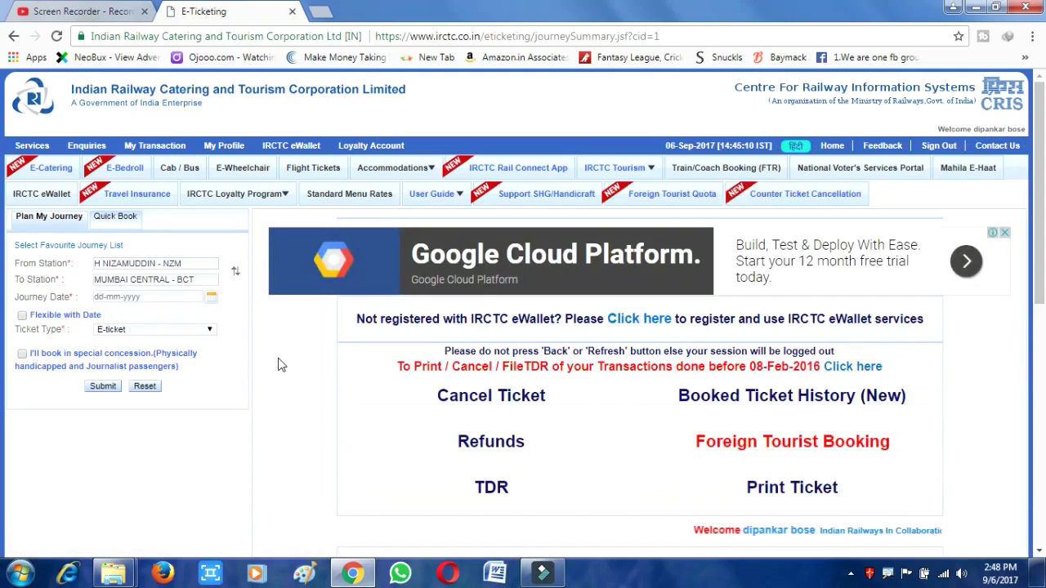
# - Open the passenger master list from the profile options and enter the new passenger's name
pyautogui.moveTo(211, 152)
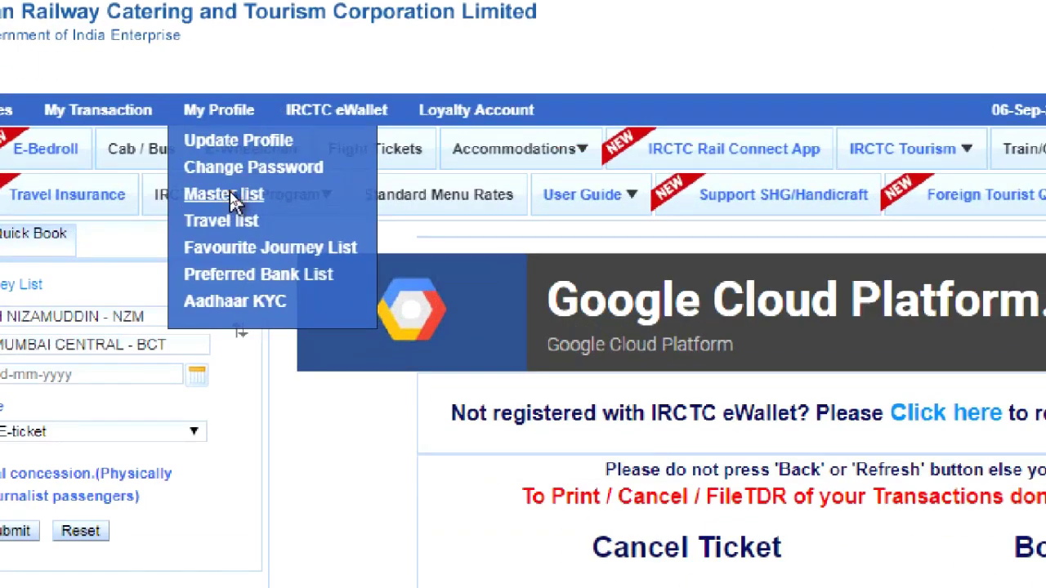
pyautogui.click(229, 196)
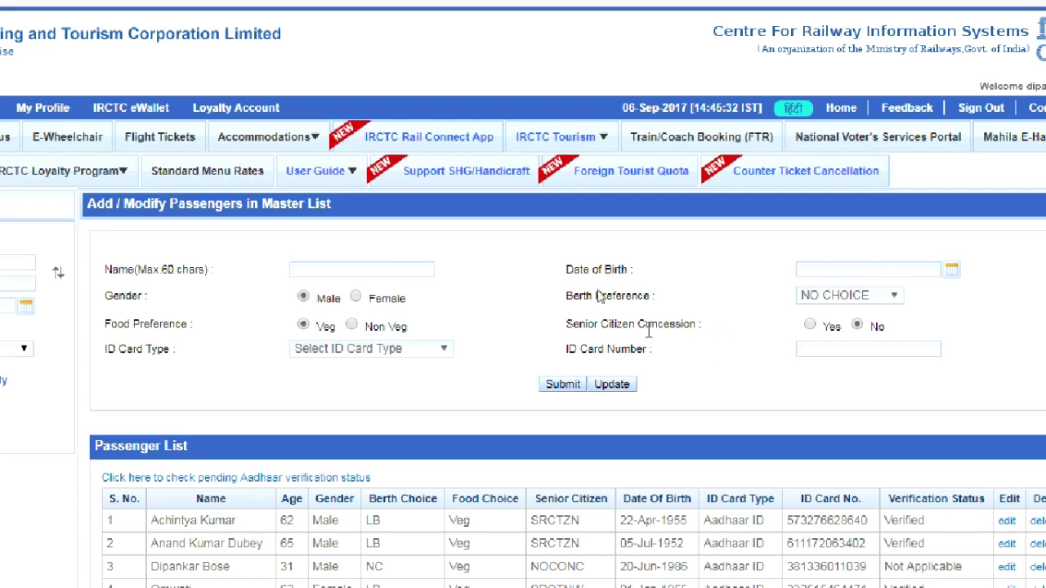
pyautogui.click(365, 268)
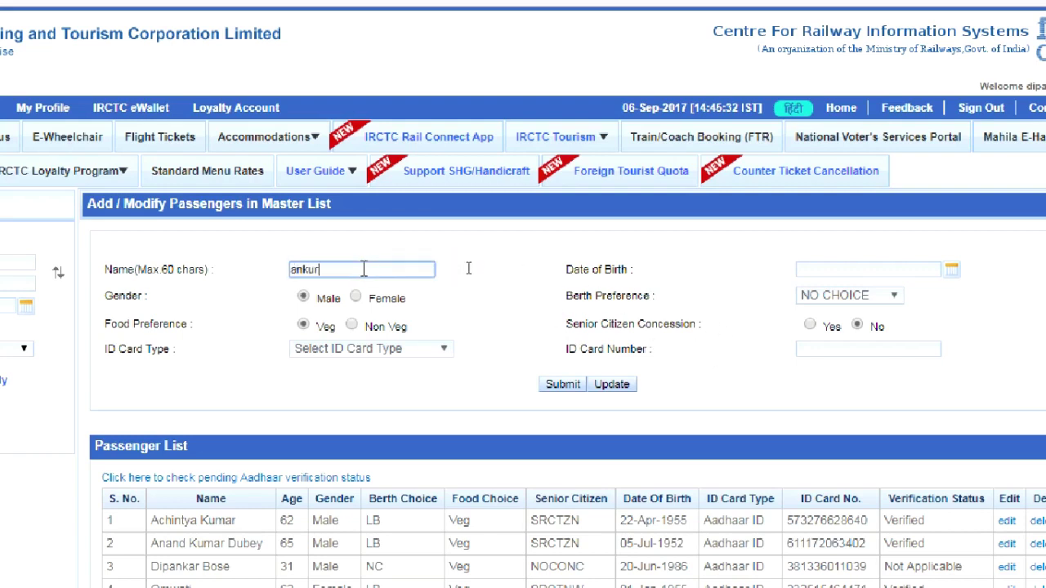
# - Set the new passenger's date of birth in the calendar by moving back through the years and picking the birth month, year and day
pyautogui.click(871, 273)
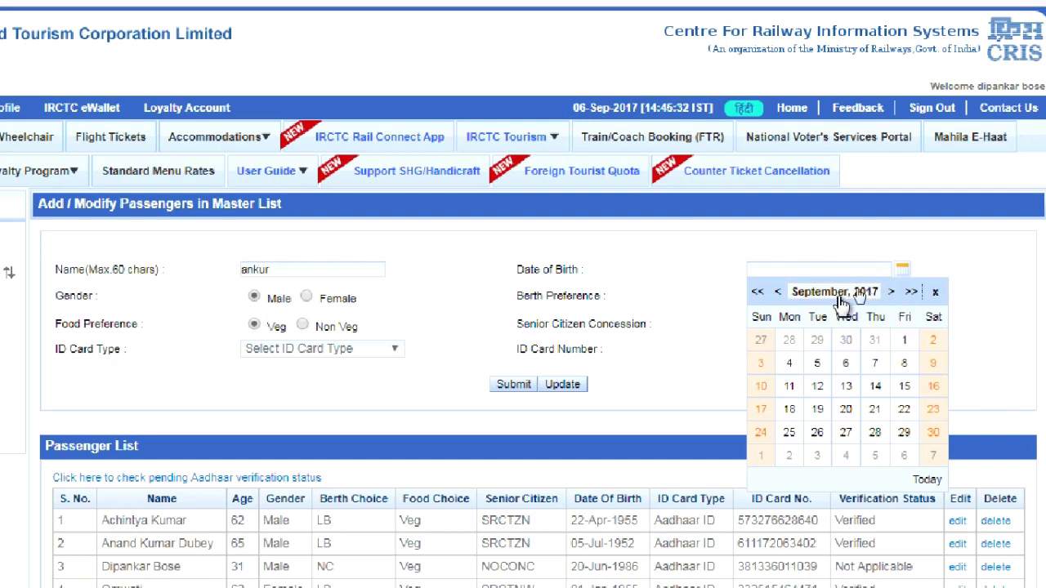
pyautogui.click(777, 292)
pyautogui.click(777, 292)
pyautogui.click(777, 291)
pyautogui.click(777, 292)
pyautogui.click(777, 292)
pyautogui.click(778, 292)
pyautogui.doubleClick(757, 292)
pyautogui.doubleClick(757, 293)
pyautogui.click(757, 293)
pyautogui.doubleClick(757, 293)
pyautogui.click(757, 292)
pyautogui.click(757, 293)
pyautogui.click(757, 292)
pyautogui.doubleClick(758, 293)
pyautogui.click(757, 292)
pyautogui.doubleClick(757, 293)
pyautogui.click(758, 293)
pyautogui.doubleClick(758, 293)
pyautogui.click(758, 292)
pyautogui.doubleClick(757, 293)
pyautogui.doubleClick(758, 292)
pyautogui.click(757, 293)
pyautogui.doubleClick(757, 292)
pyautogui.click(758, 292)
pyautogui.doubleClick(758, 293)
pyautogui.click(758, 293)
pyautogui.doubleClick(757, 292)
pyautogui.doubleClick(758, 293)
pyautogui.click(757, 293)
pyautogui.doubleClick(757, 293)
pyautogui.doubleClick(757, 293)
pyautogui.click(758, 292)
pyautogui.doubleClick(758, 293)
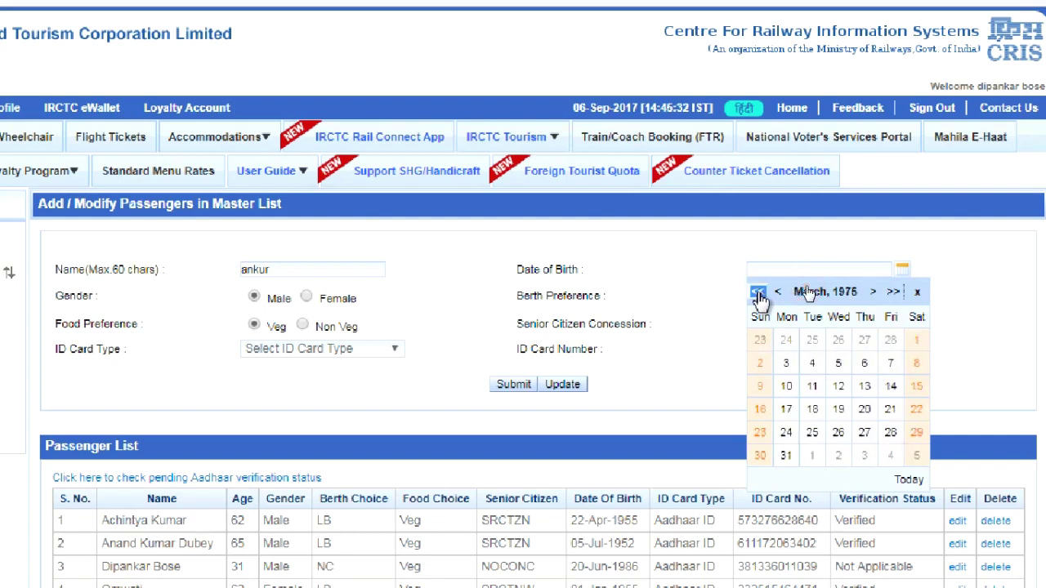
pyautogui.doubleClick(757, 292)
pyautogui.click(850, 293)
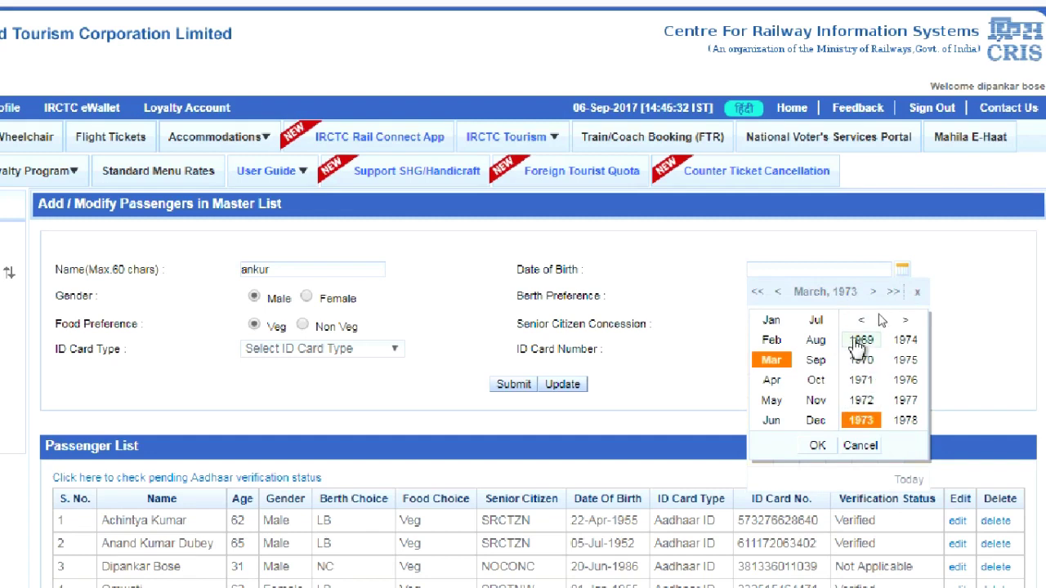
pyautogui.click(861, 319)
pyautogui.doubleClick(861, 320)
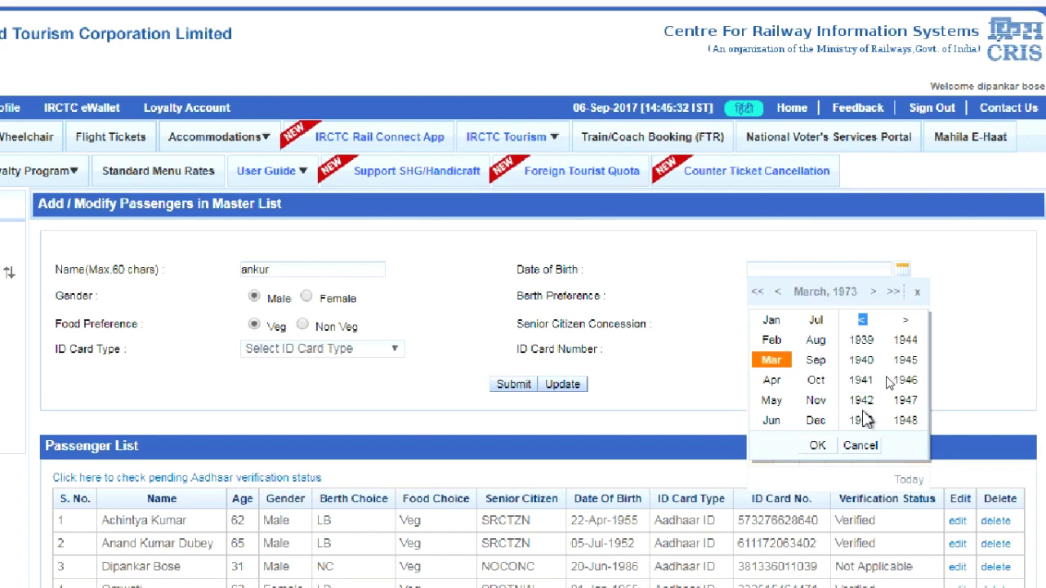
pyautogui.click(906, 319)
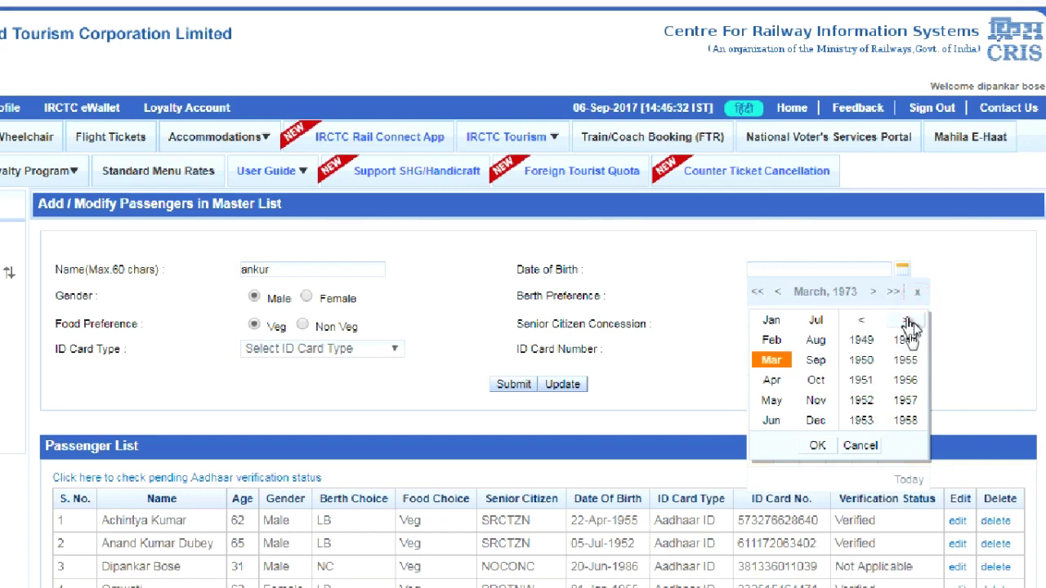
pyautogui.click(861, 360)
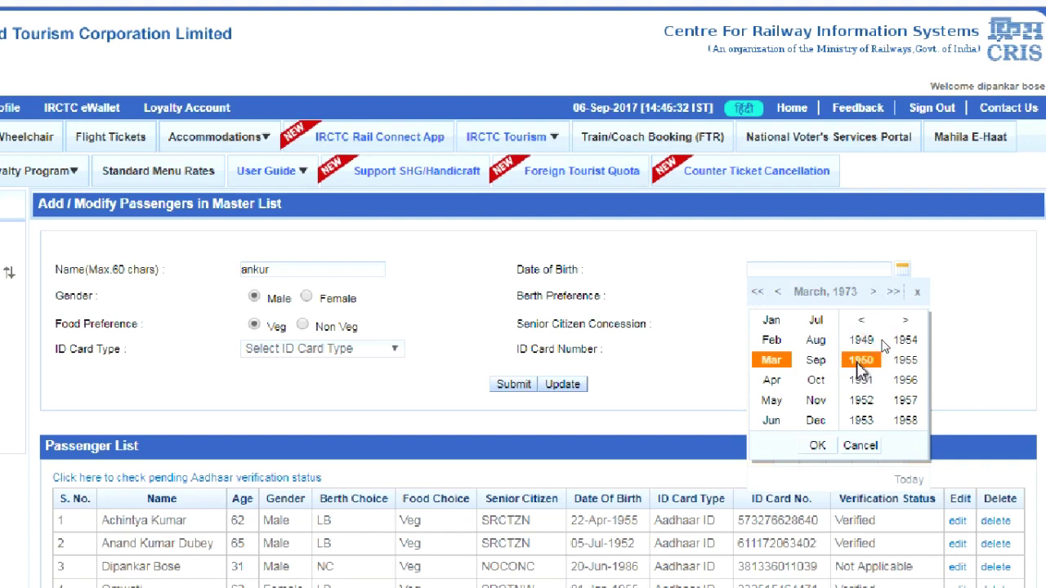
pyautogui.click(818, 446)
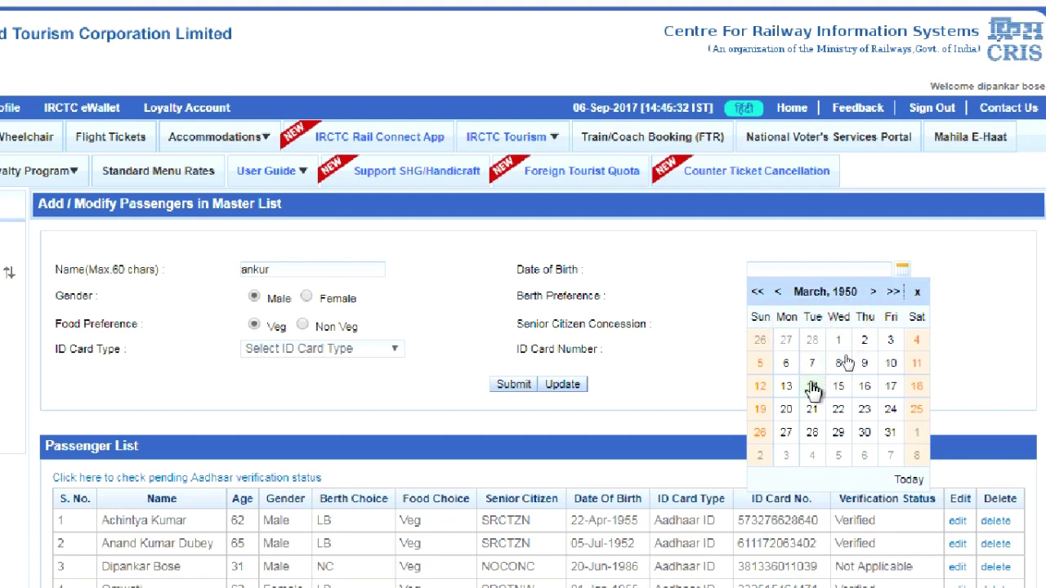
pyautogui.click(787, 388)
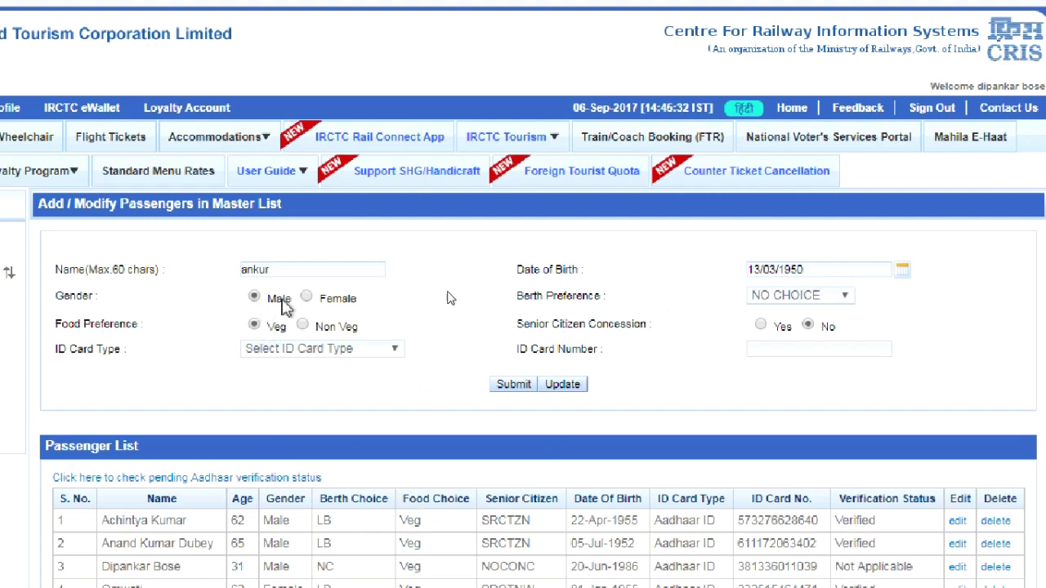
# - Set the passenger's berth preference to LOWER, senior citizen concession to Yes and ID card type to Aadhaar ID
pyautogui.click(846, 296)
pyautogui.click(801, 360)
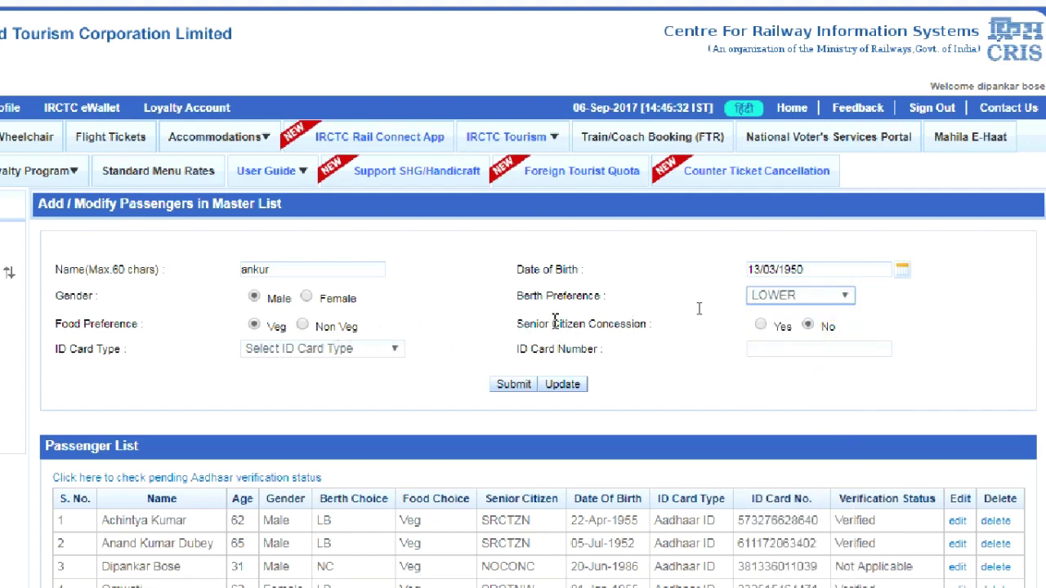
pyautogui.click(760, 324)
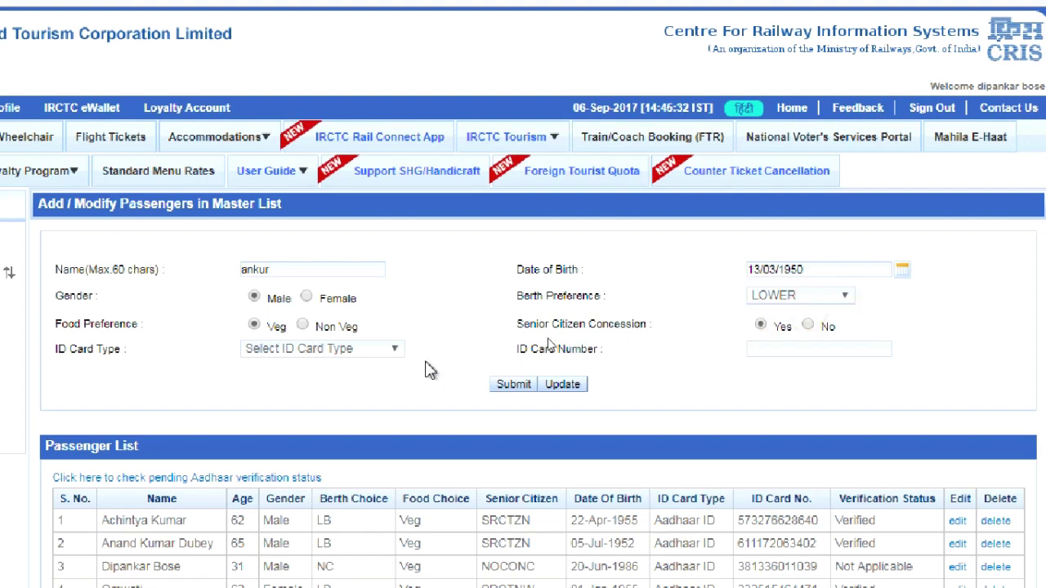
pyautogui.click(395, 353)
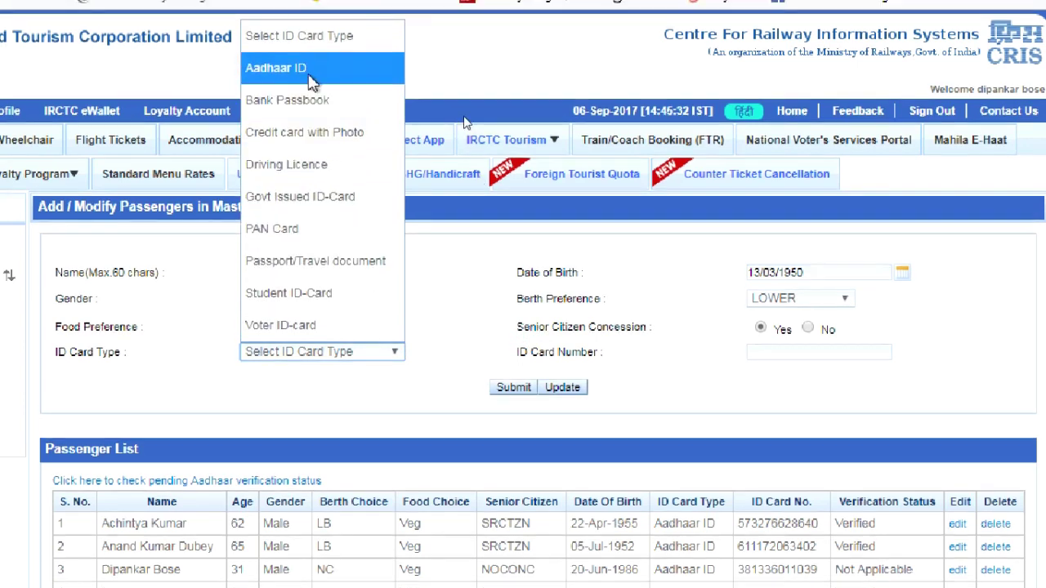
pyautogui.click(311, 72)
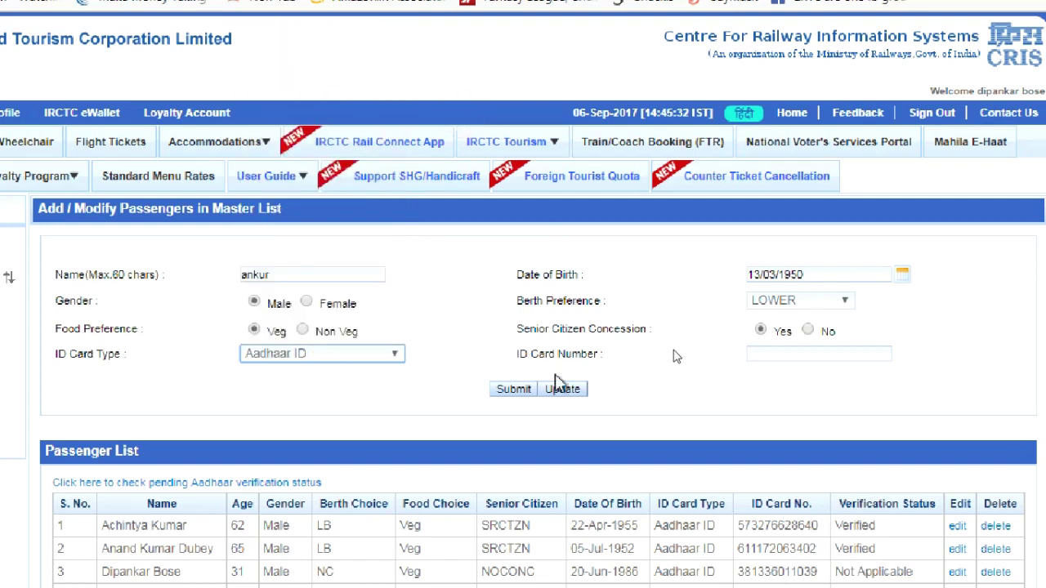
pyautogui.click(763, 351)
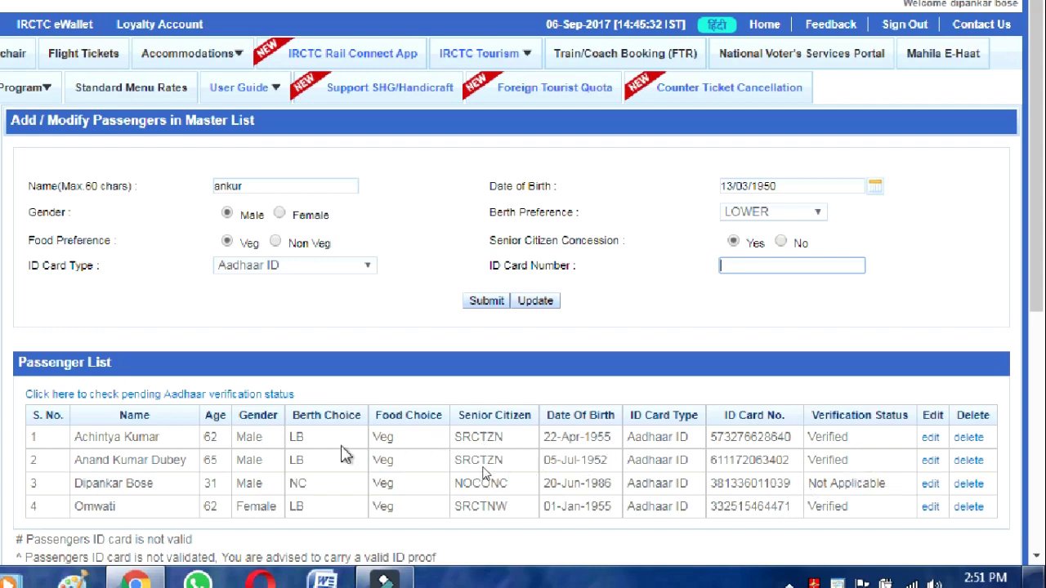
# - Check the pending Aadhaar verification status of the passengers and look over the refreshed master list and its status notes
pyautogui.click(385, 427)
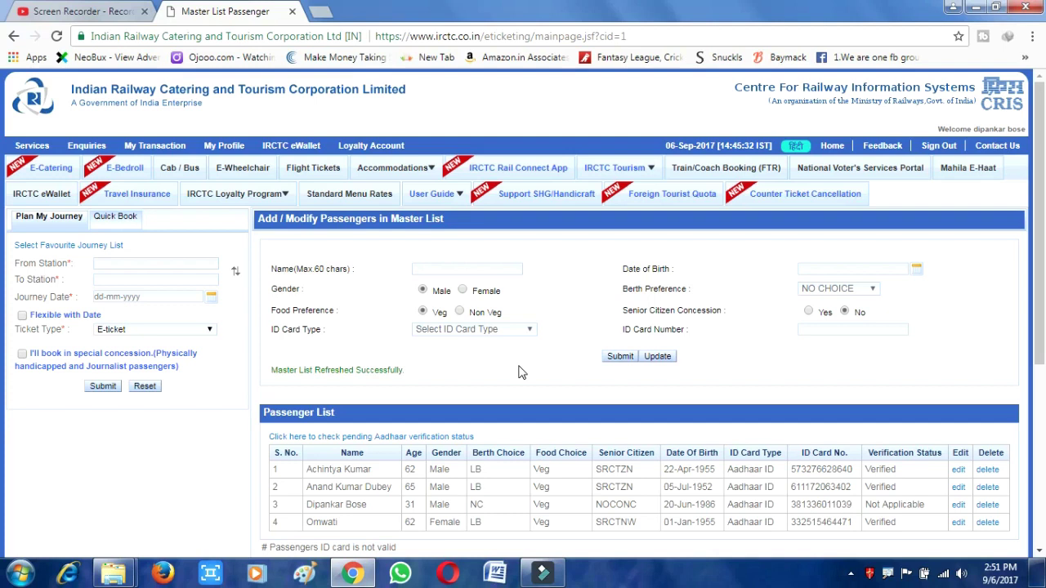
pyautogui.scroll(-1, 518, 373)
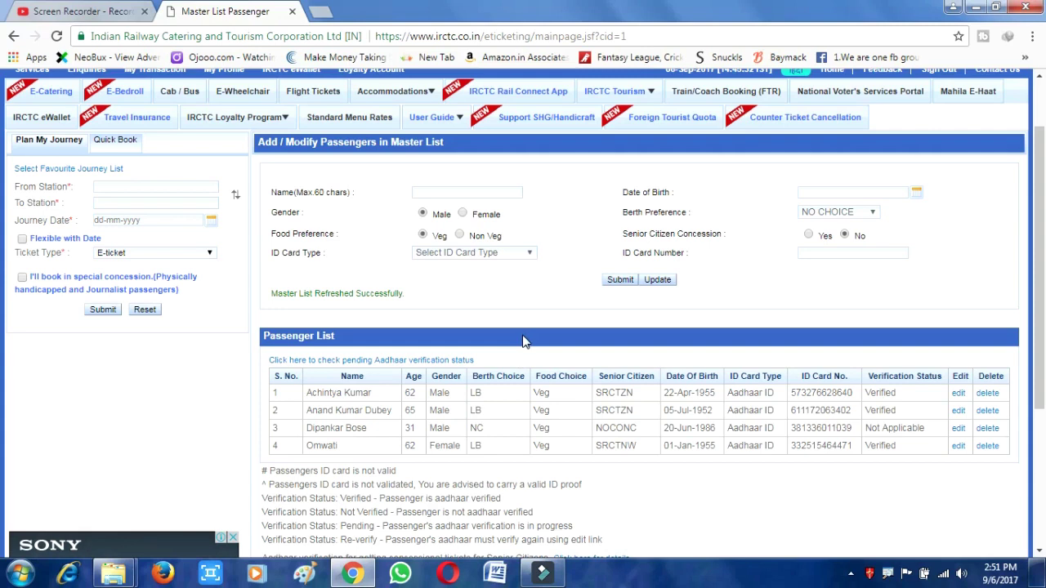
pyautogui.scroll(1, 523, 341)
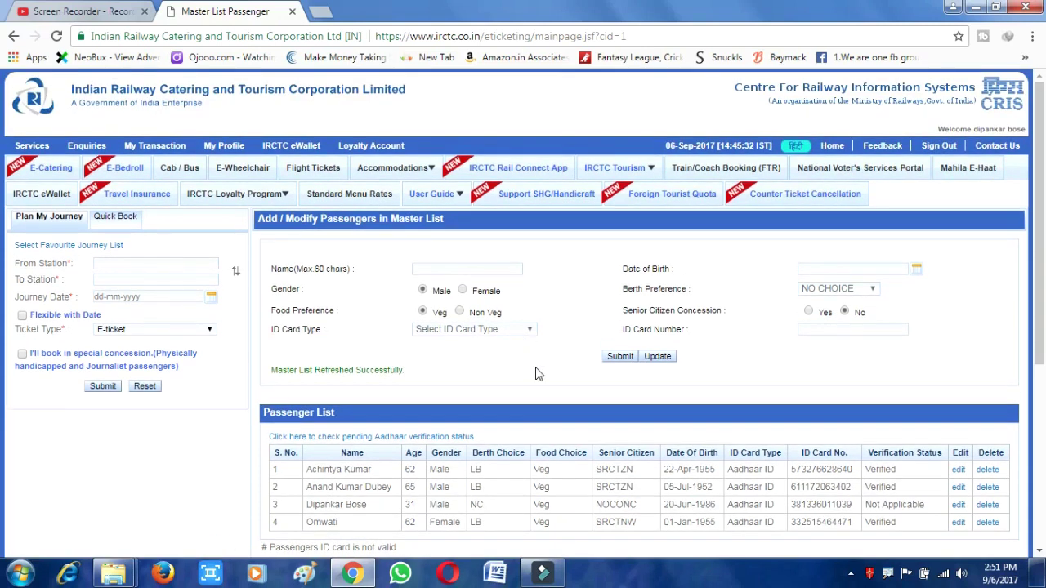